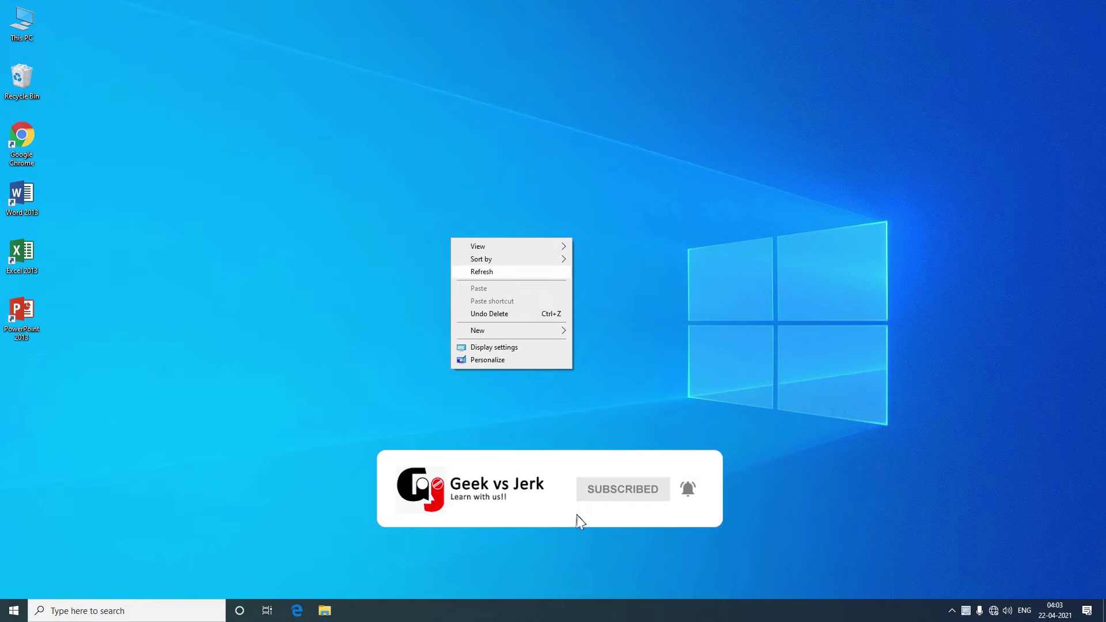
Refresh the Windows desktop once the intro title card has finished.
click(512, 274)
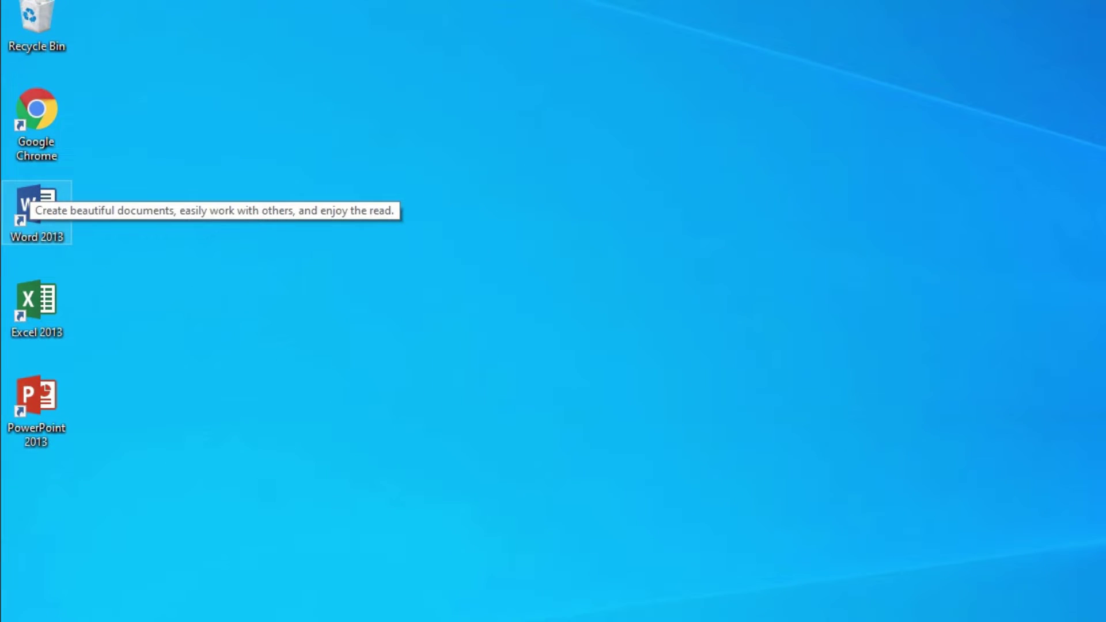
Launch Word 2013 on a blank document and paste in the Geek vs Jerk welcome text.
double_click(36, 207)
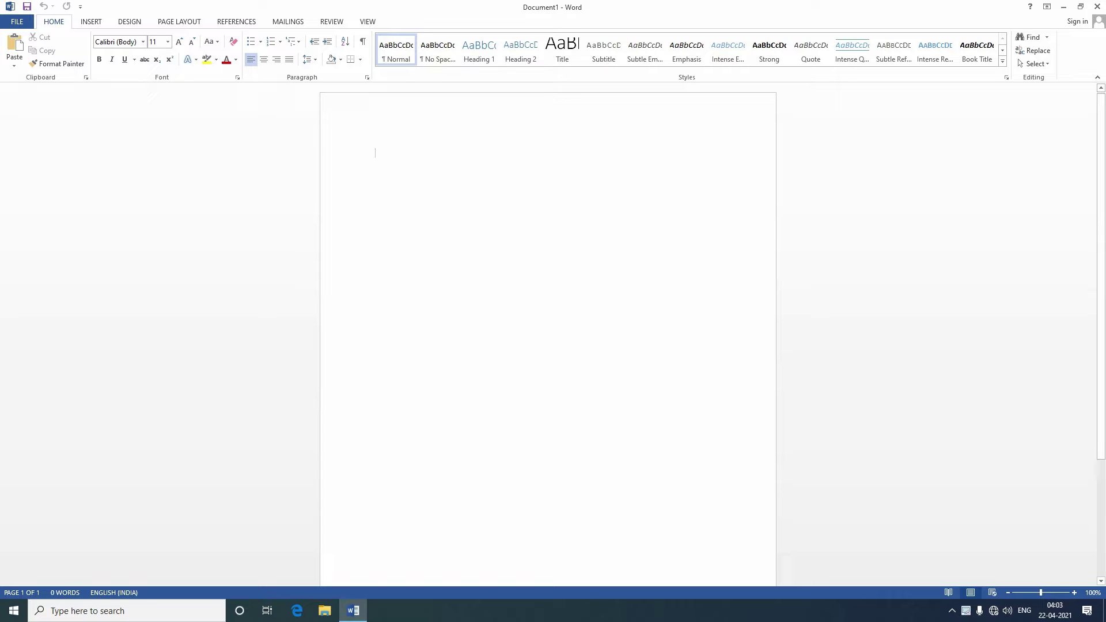
key(ctrl+v)
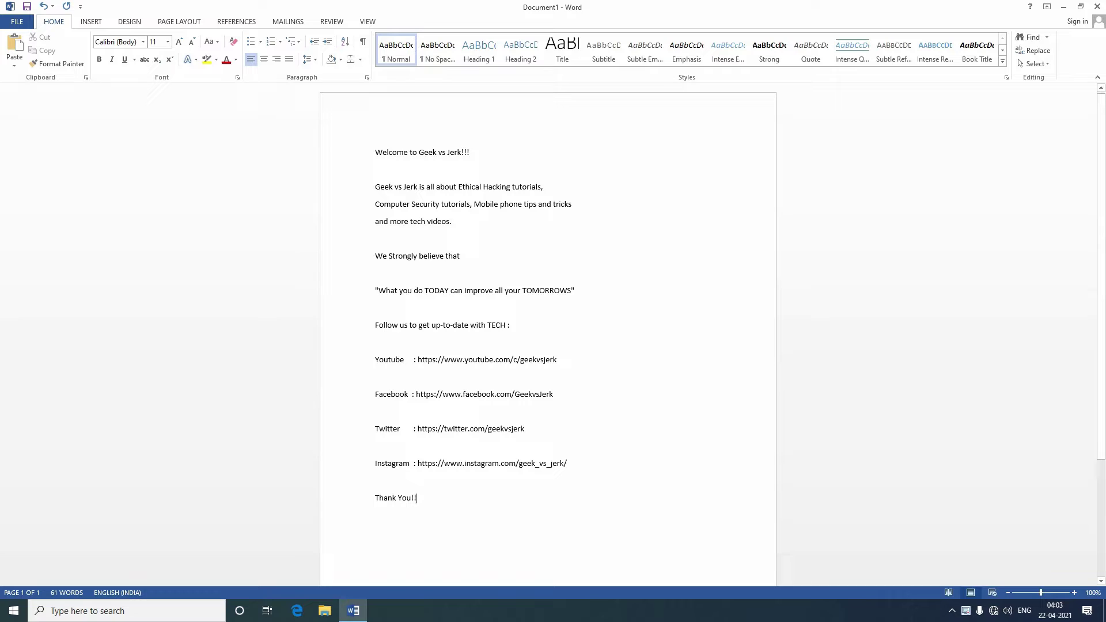
Make the Welcome to Geek vs Jerk!!! heading bold 16 pt and bold the quote line.
drag(375, 152, 474, 153)
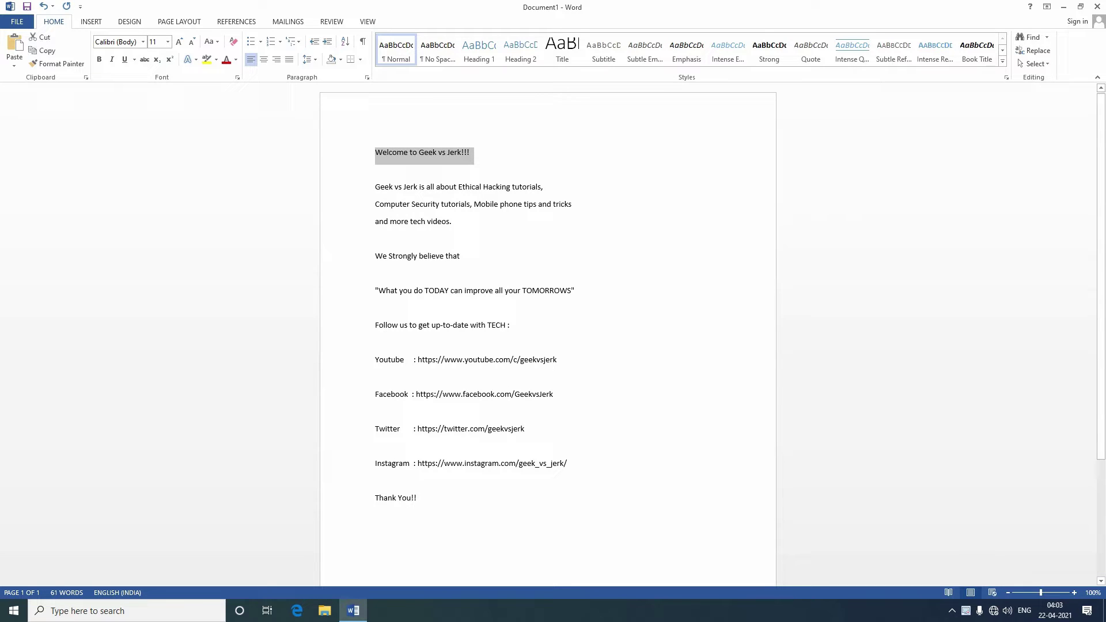
key(ctrl+b)
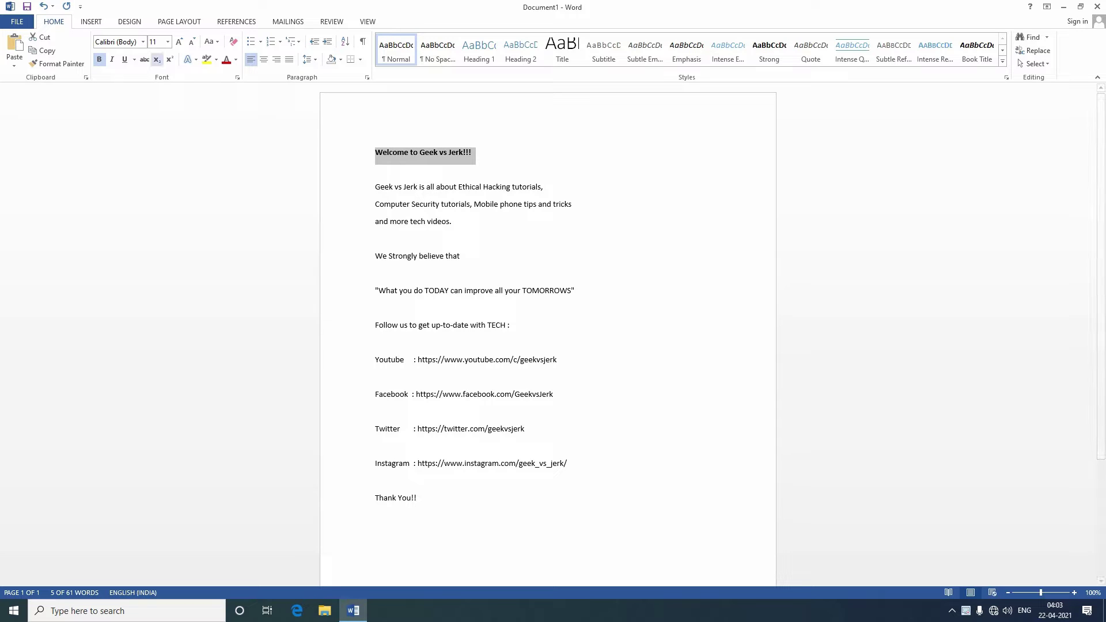
click(168, 41)
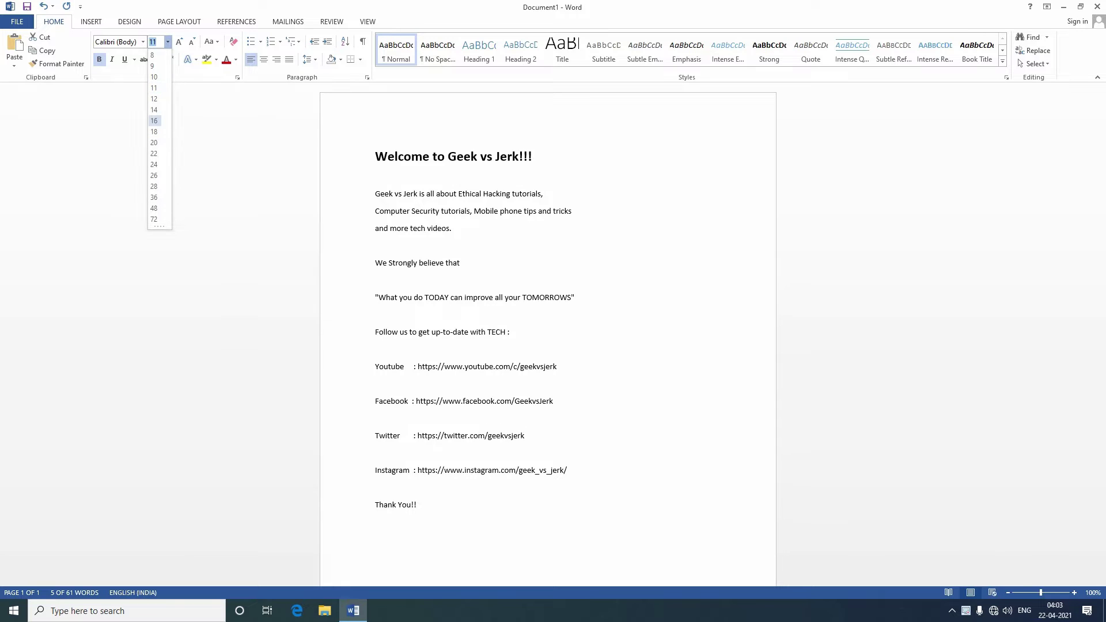
click(154, 121)
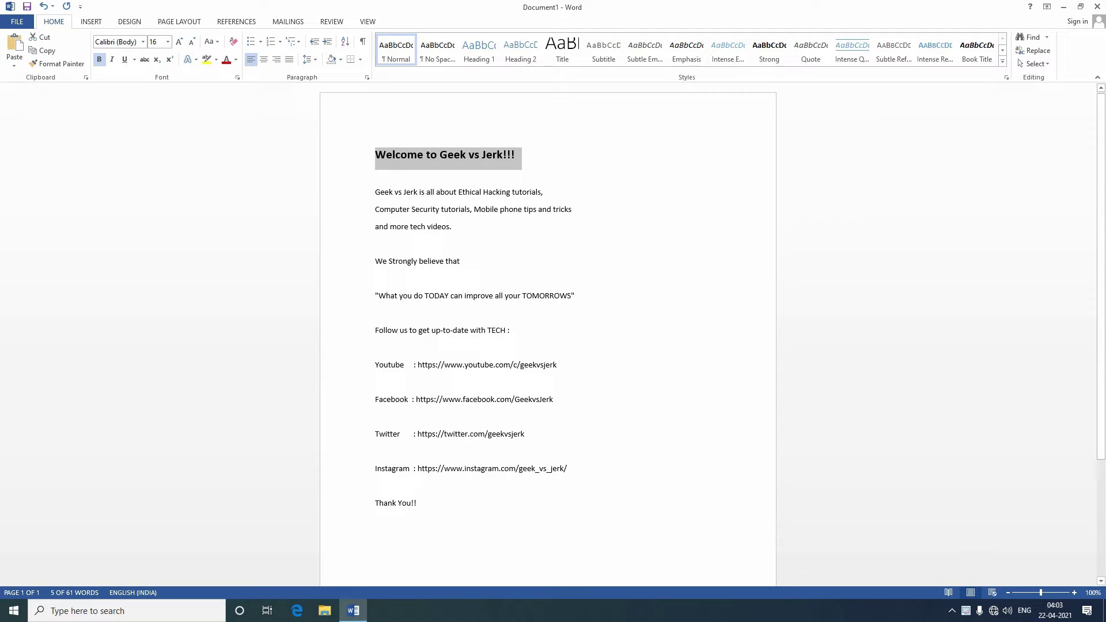
drag(375, 295, 574, 296)
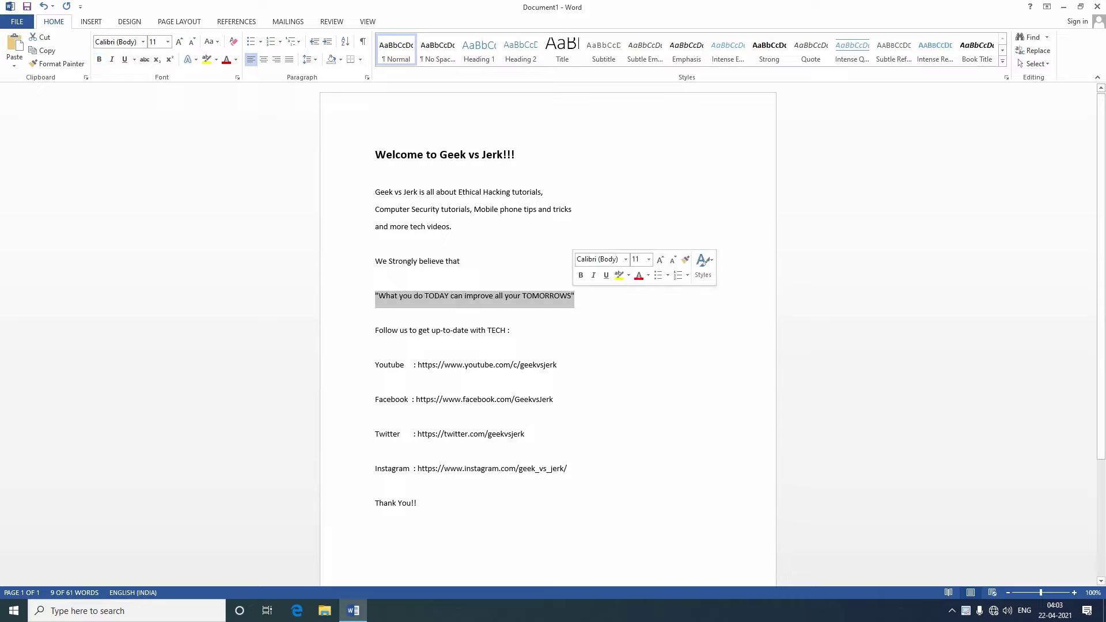
key(ctrl+b)
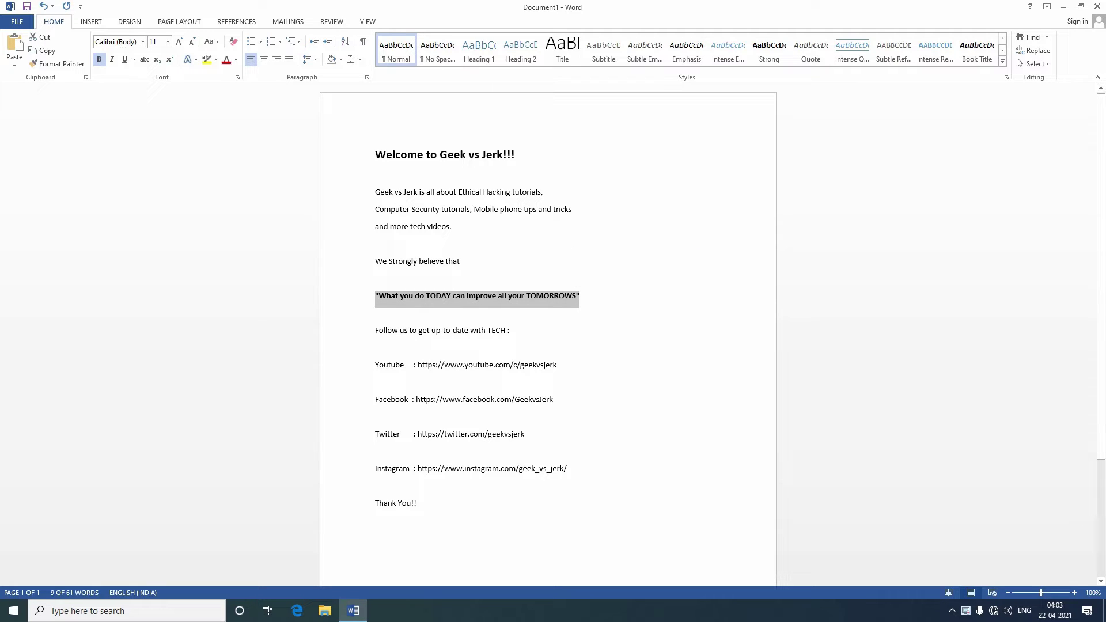
Colour the four social-media link lines red, then close Word unsaved.
scroll(547, 334, down, 1)
mouse_move(375, 337)
mouse_down()
mouse_move(524, 406)
mouse_move(567, 441)
mouse_up()
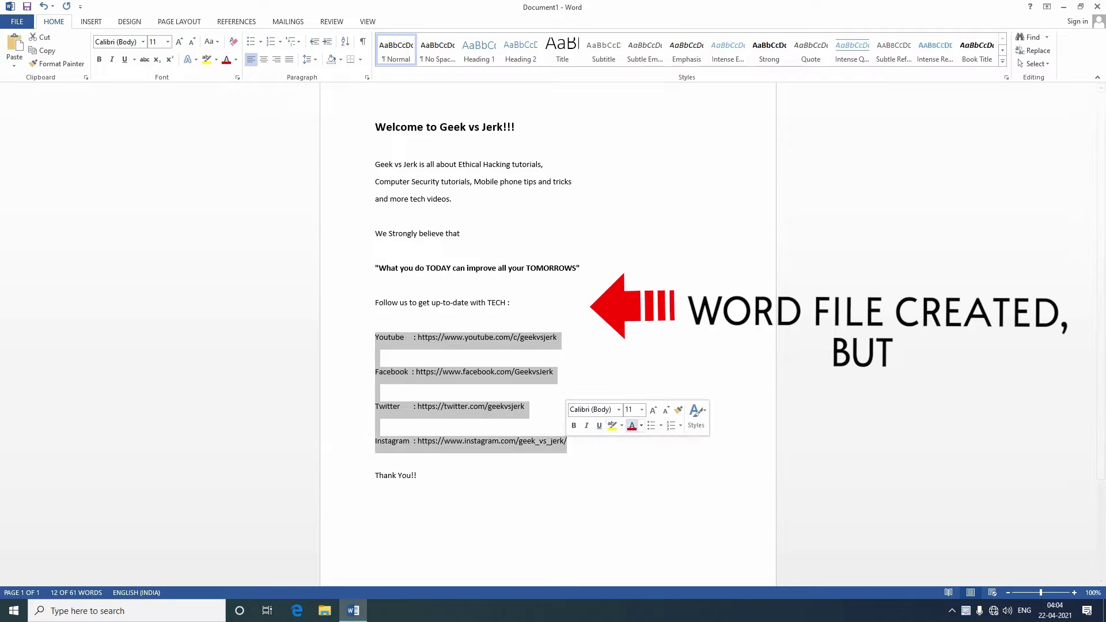
click(509, 302)
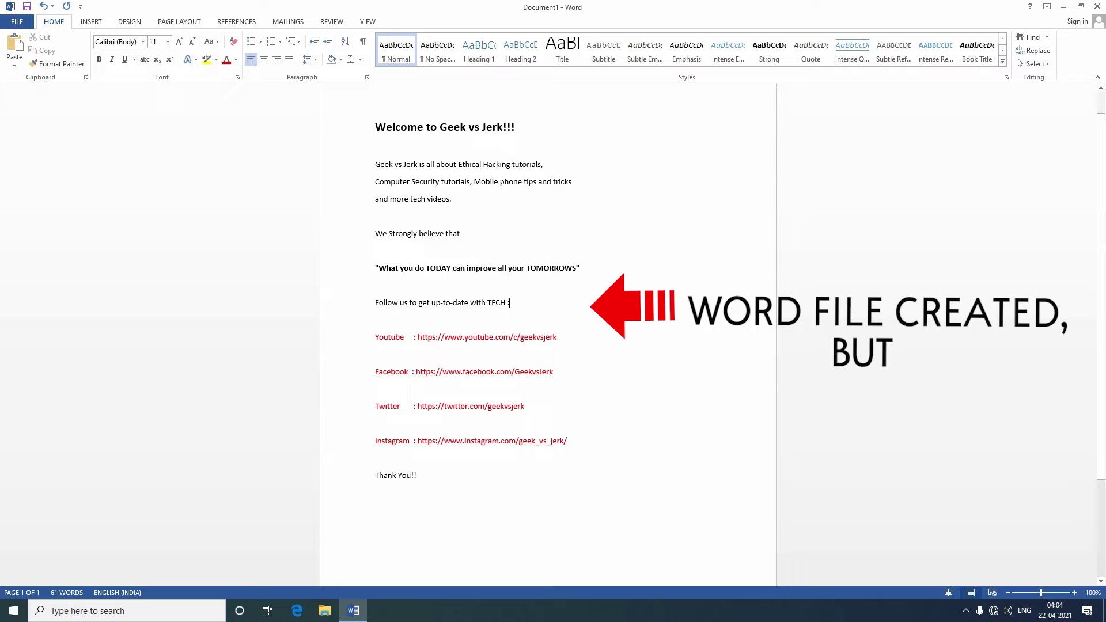
click(1097, 6)
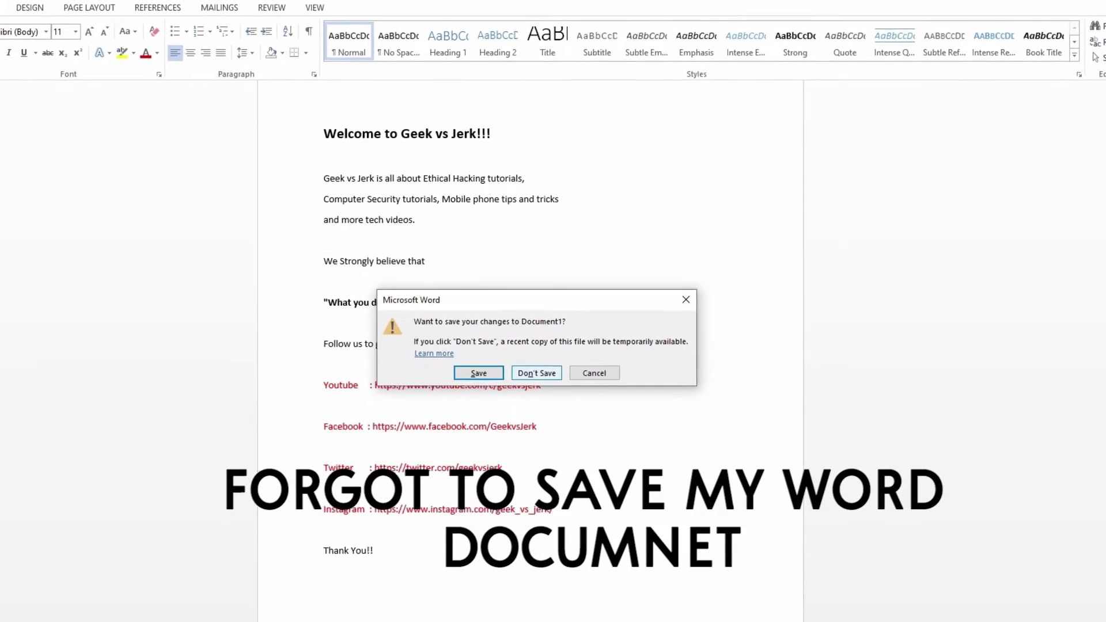
Discard the document's changes so Word closes, then refresh the desktop.
key(n)
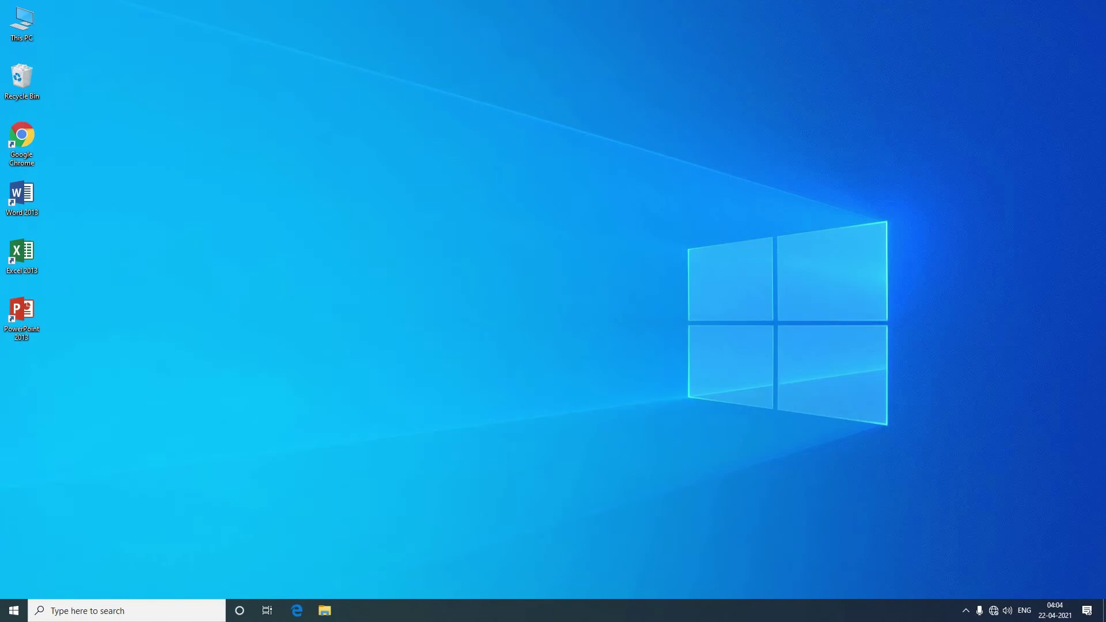
right_click(515, 232)
click(553, 267)
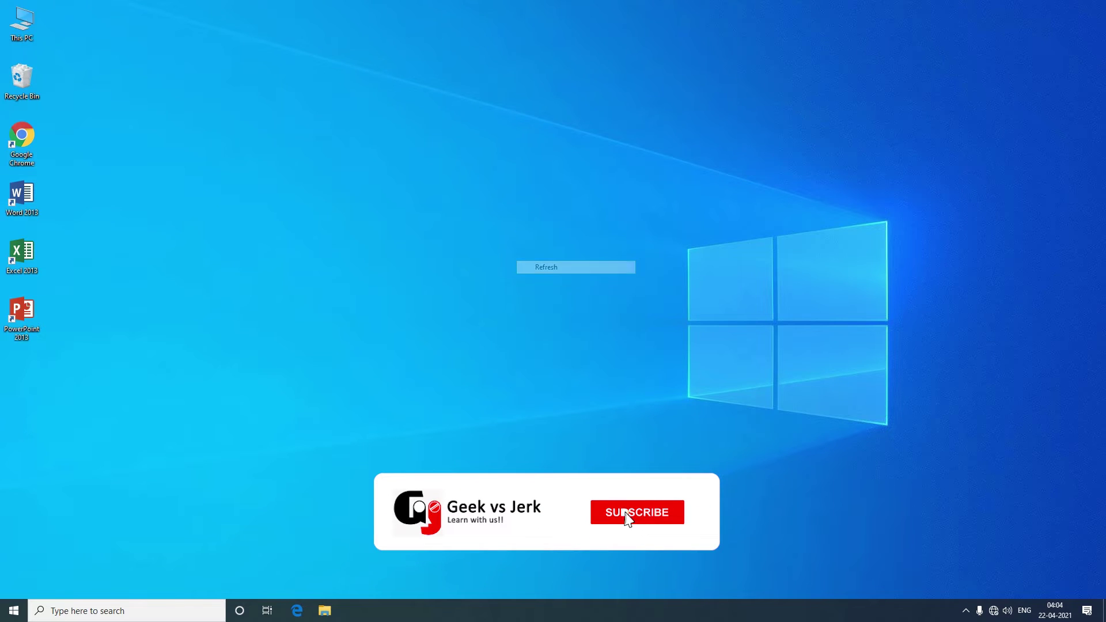
Relaunch Word 2013 on a maximized blank document and show the File Info page.
double_click(22, 196)
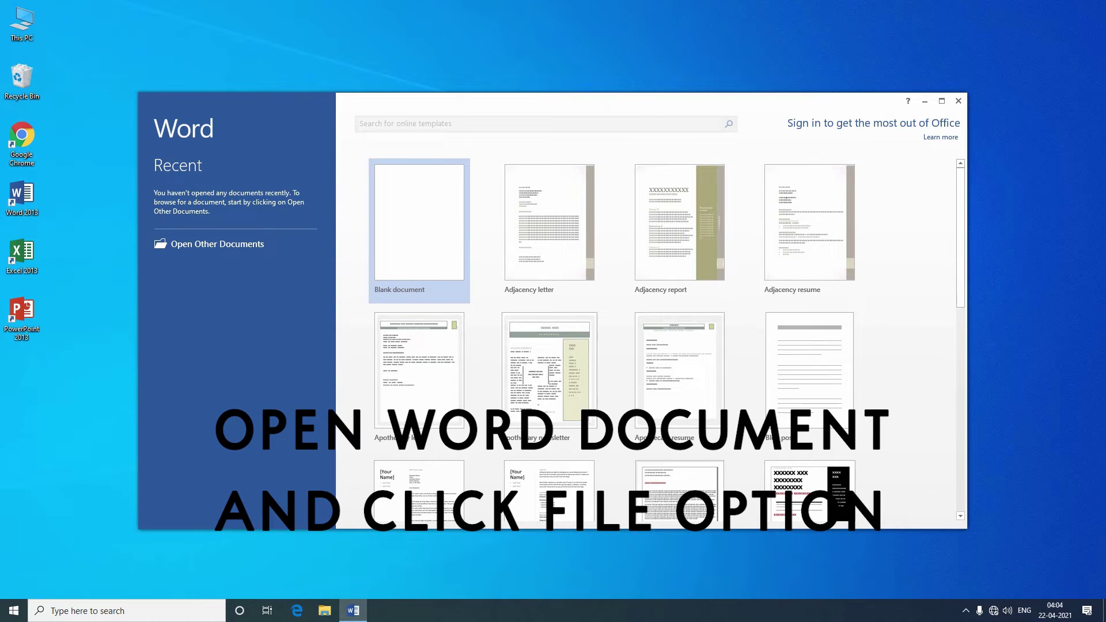
click(419, 231)
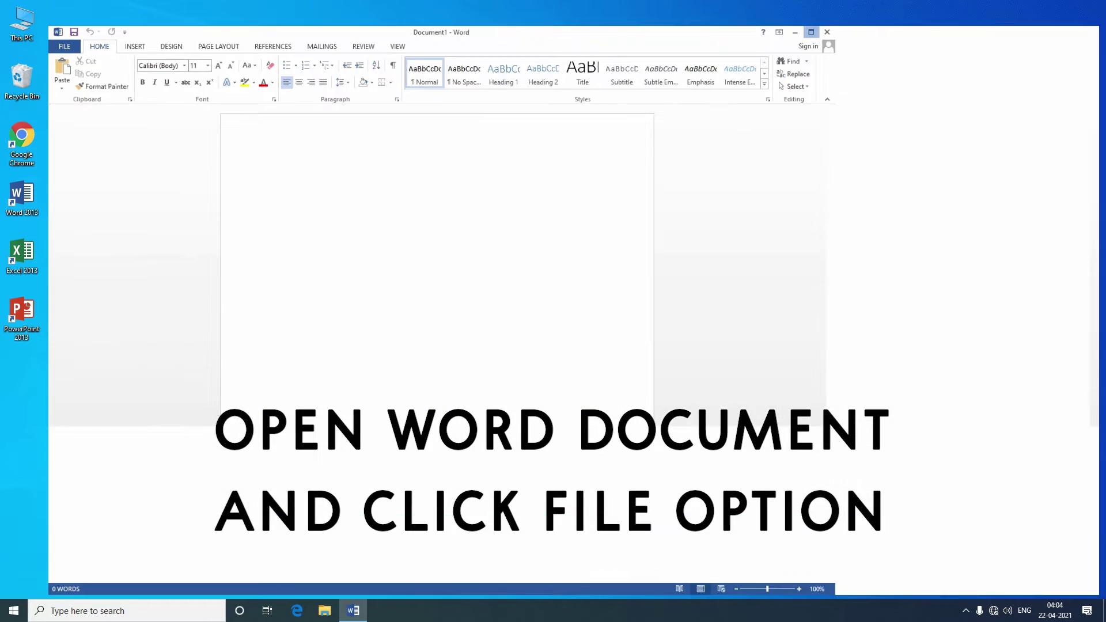
click(942, 101)
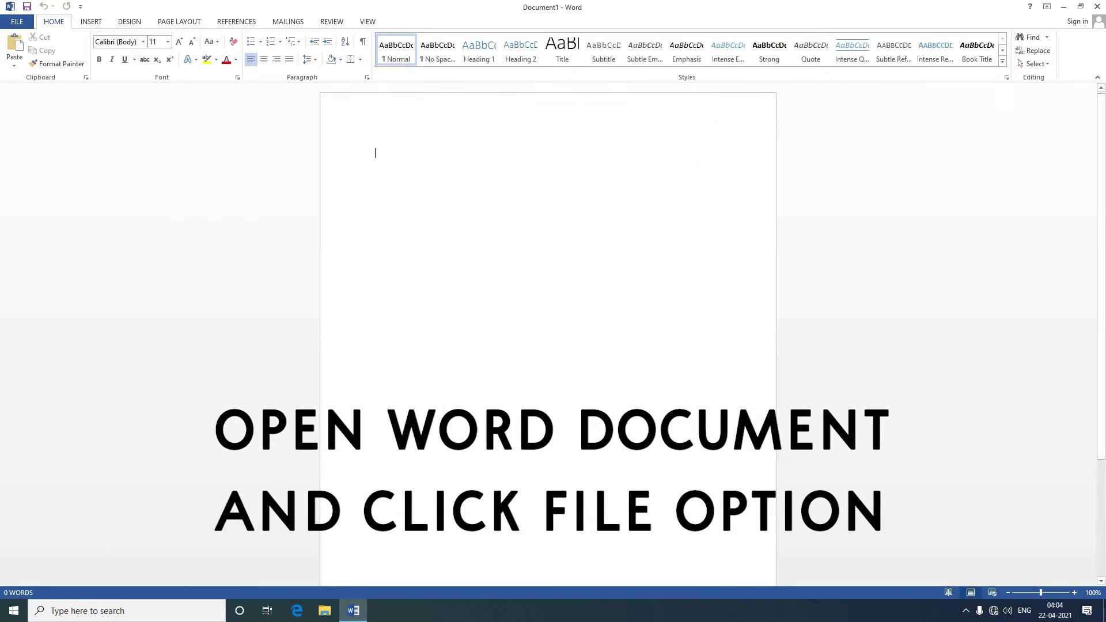
click(17, 22)
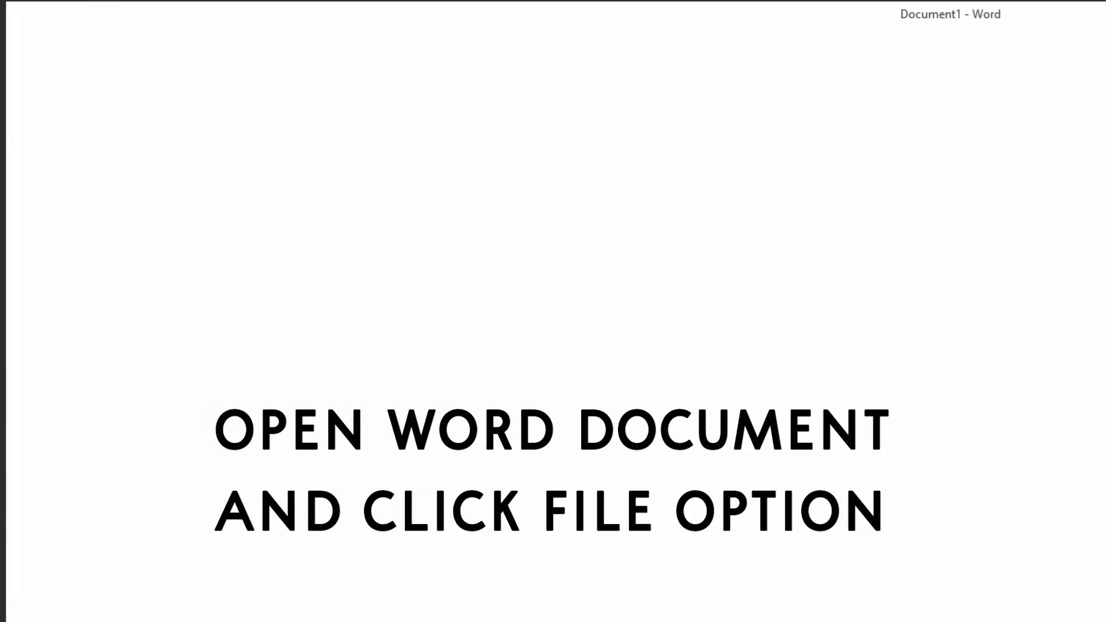
click(41, 86)
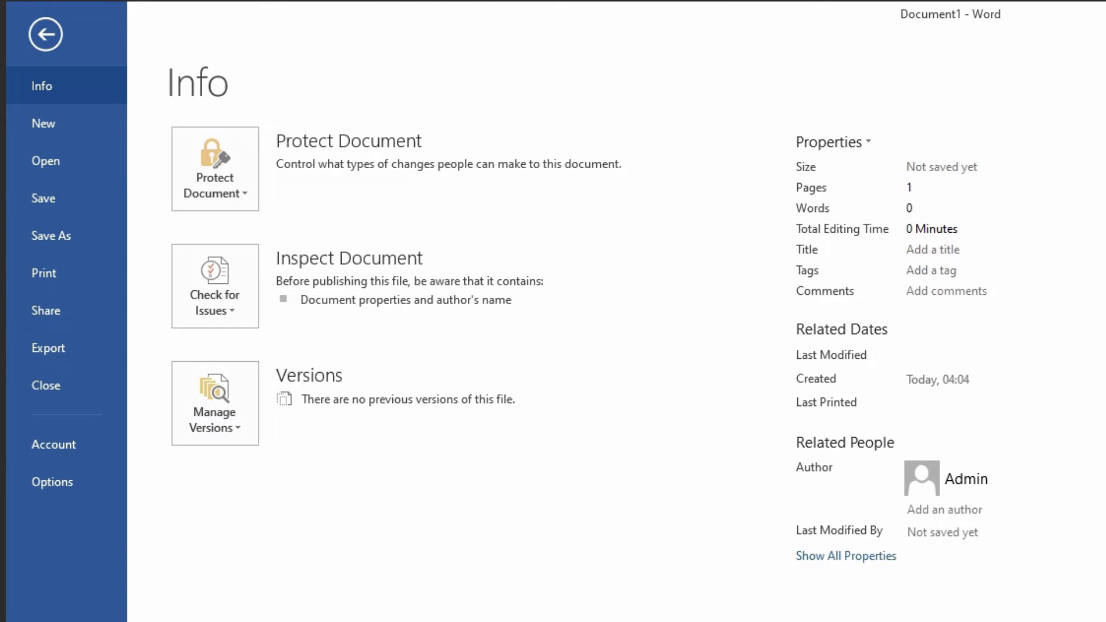
Open the unsaved .asd file through Manage Versions > Recover Unsaved Documents.
click(215, 403)
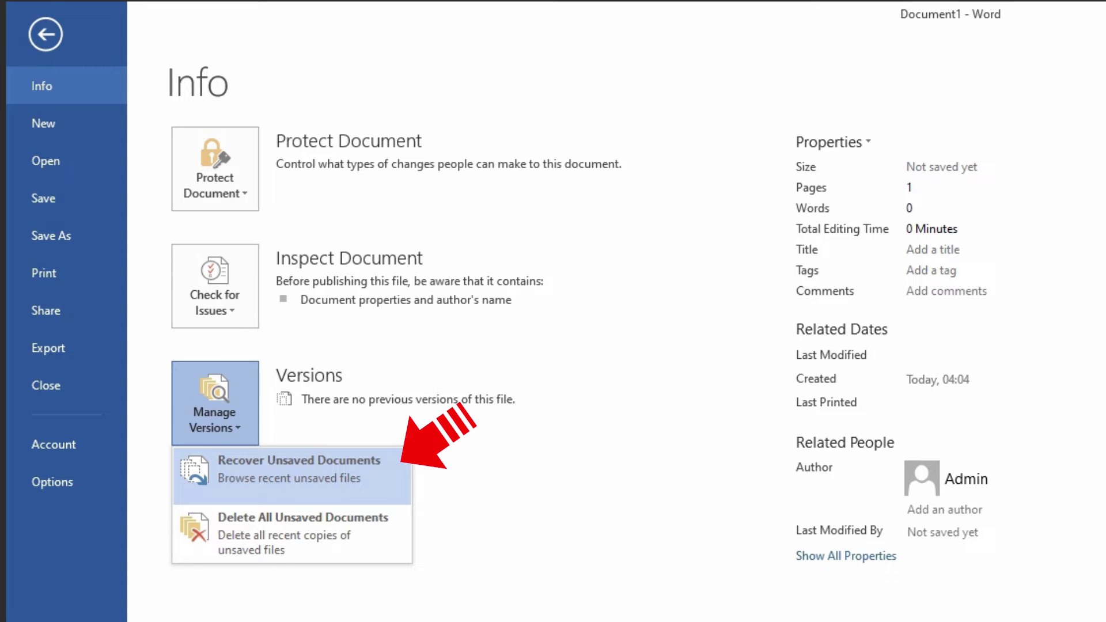
click(291, 469)
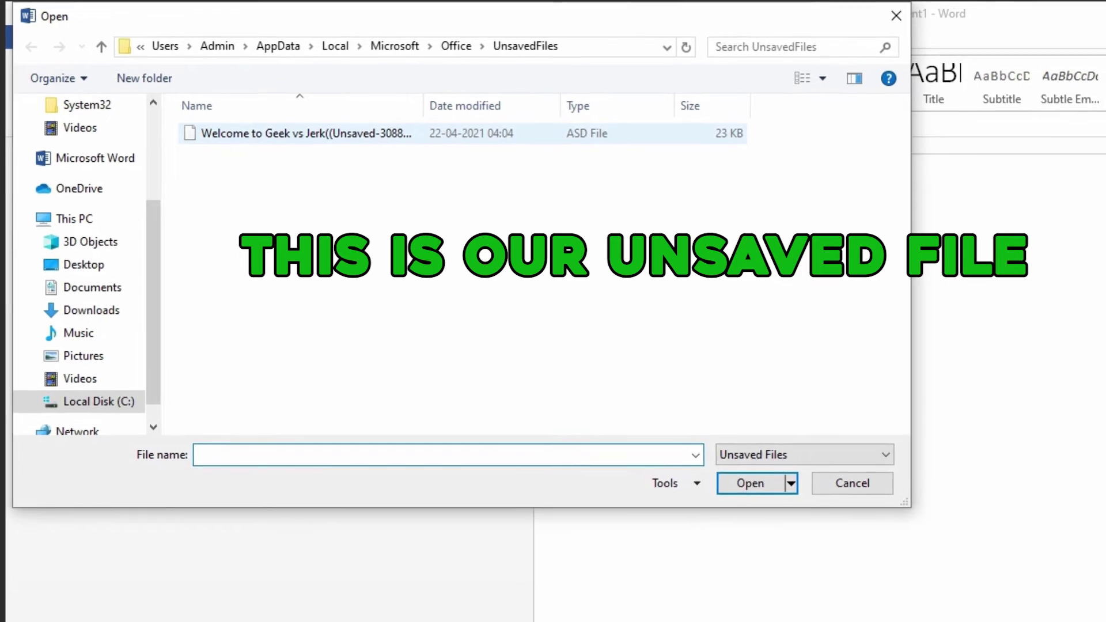
click(317, 138)
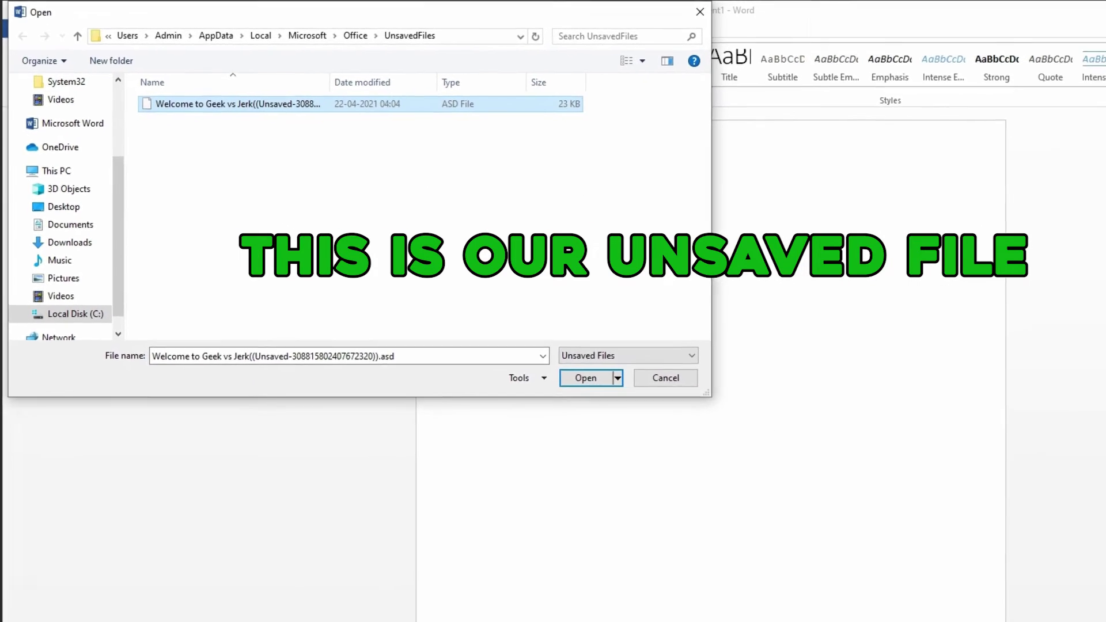
key(Return)
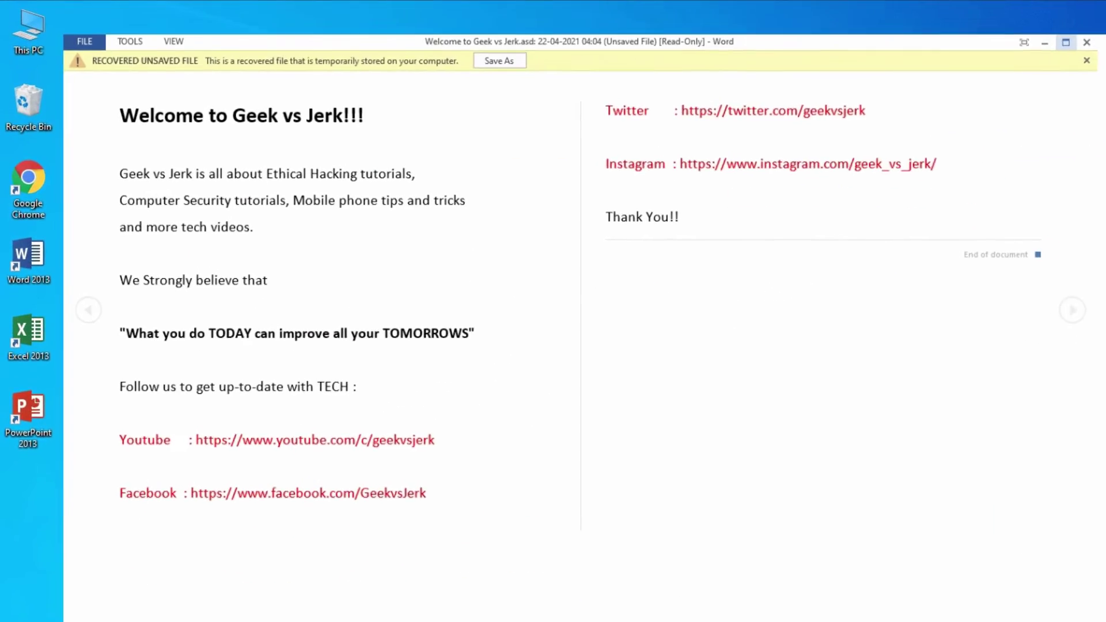
Save the recovered text to the Desktop as 'important'.
key(ctrl+a)
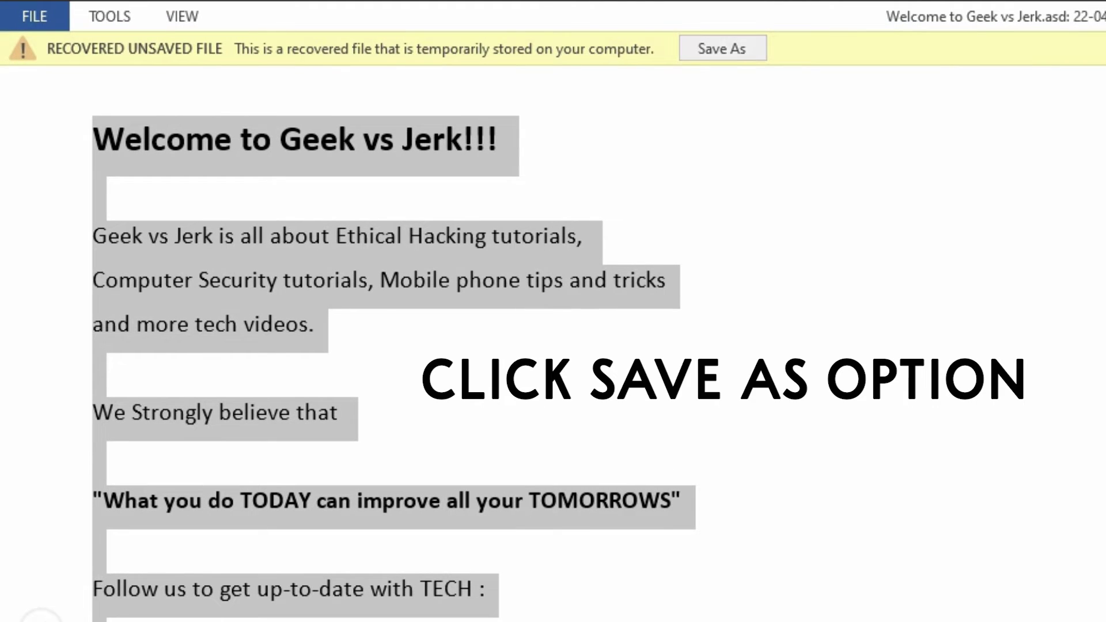
click(722, 48)
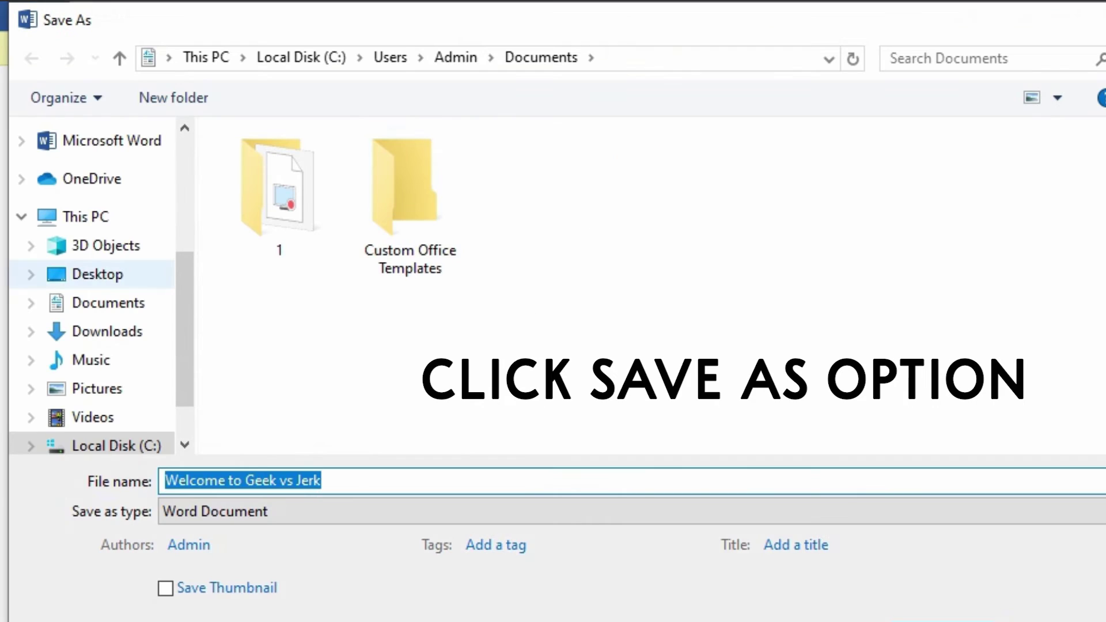
click(98, 274)
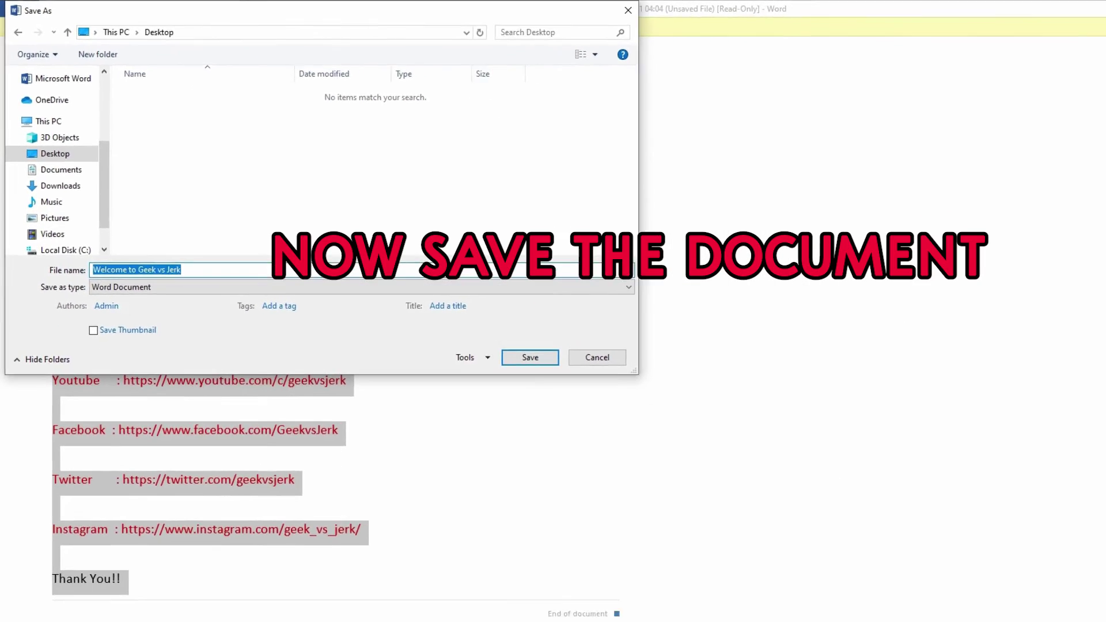
text(important)
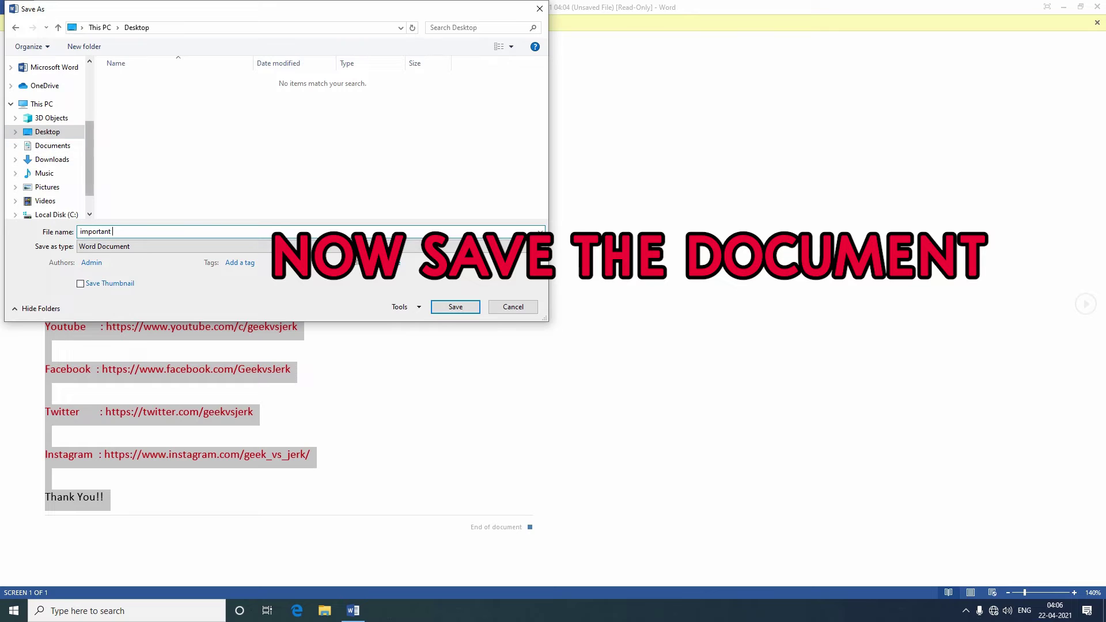
click(456, 307)
Close Word and refresh the desktop so the important file icon appears.
click(1097, 6)
right_click(615, 166)
click(634, 200)
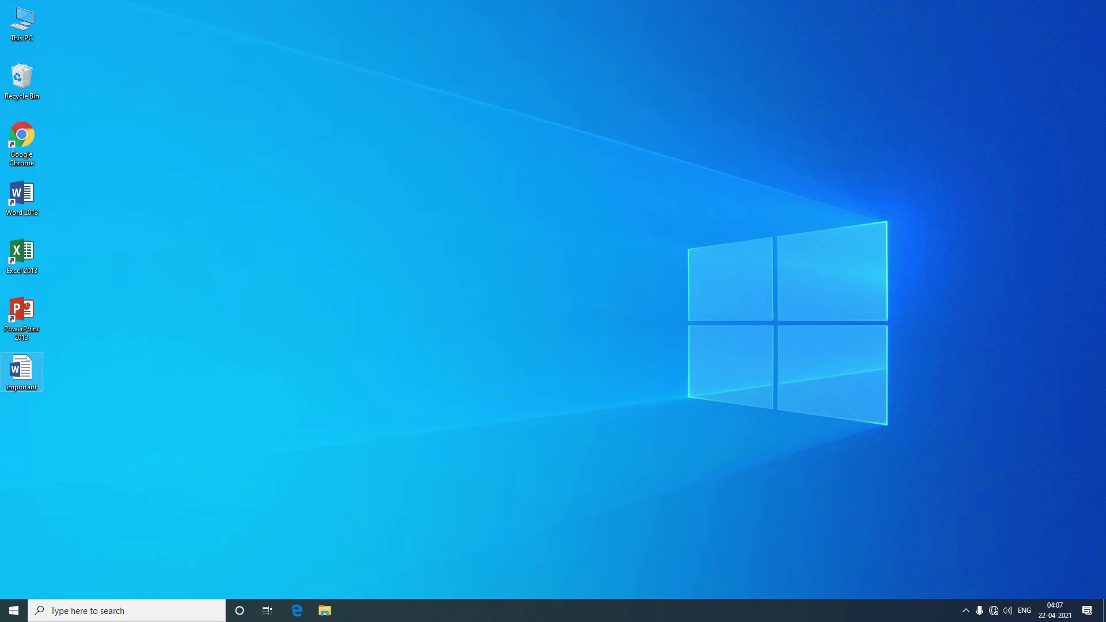
Open 'important' from the desktop and select its text to confirm the recovered content.
double_click(21, 371)
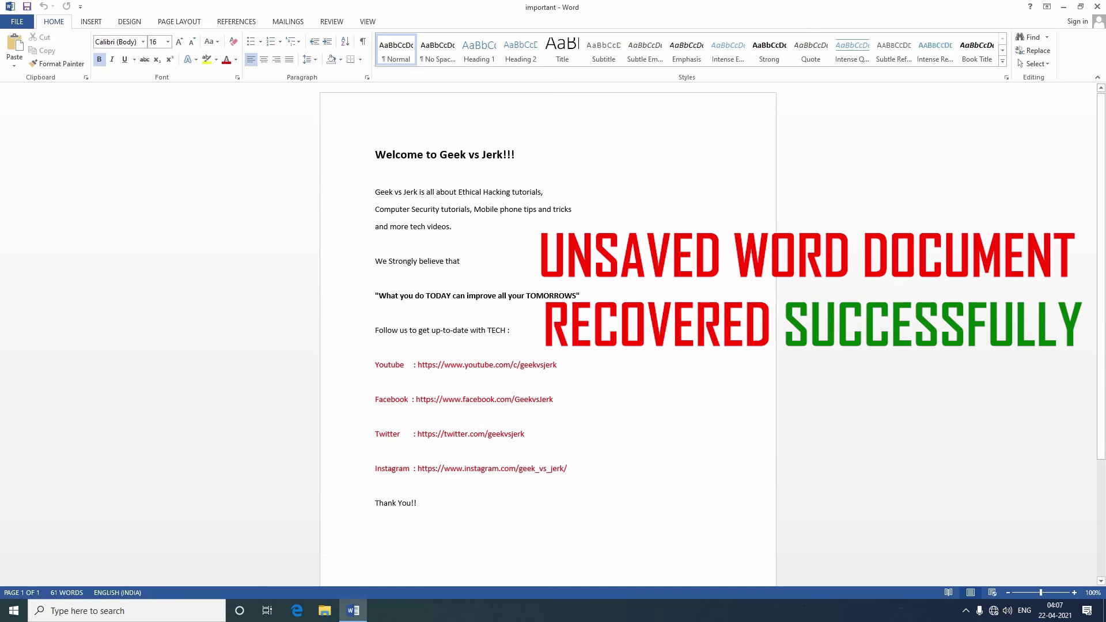
key(shift+Down)
key(shift+Down)
key(shift+Down)
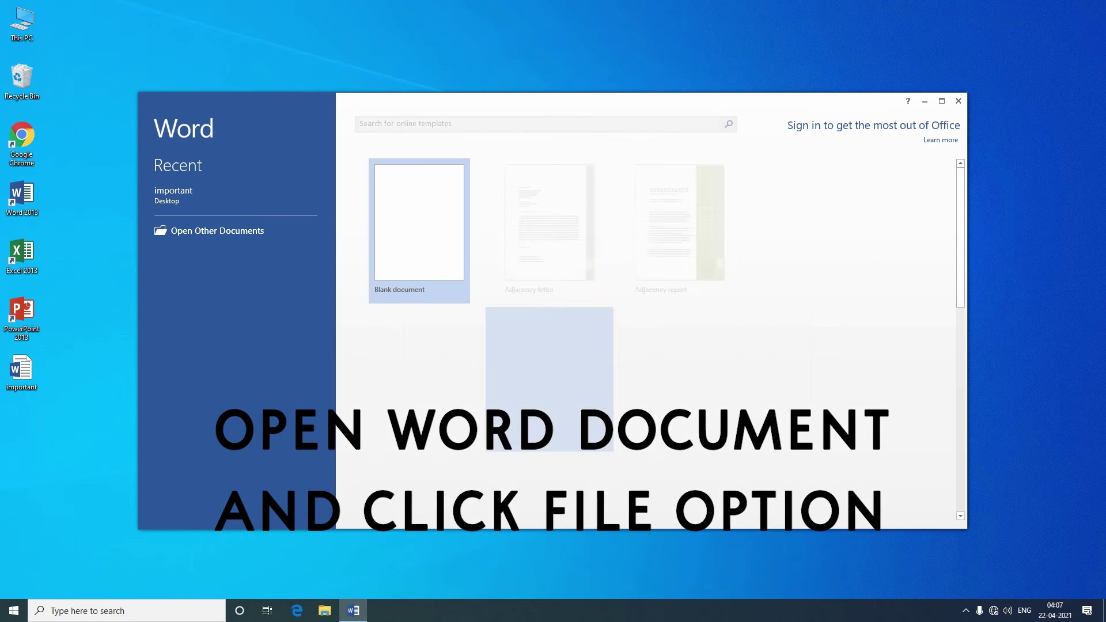
Create a blank document and open Word Options on the Save category.
key(Return)
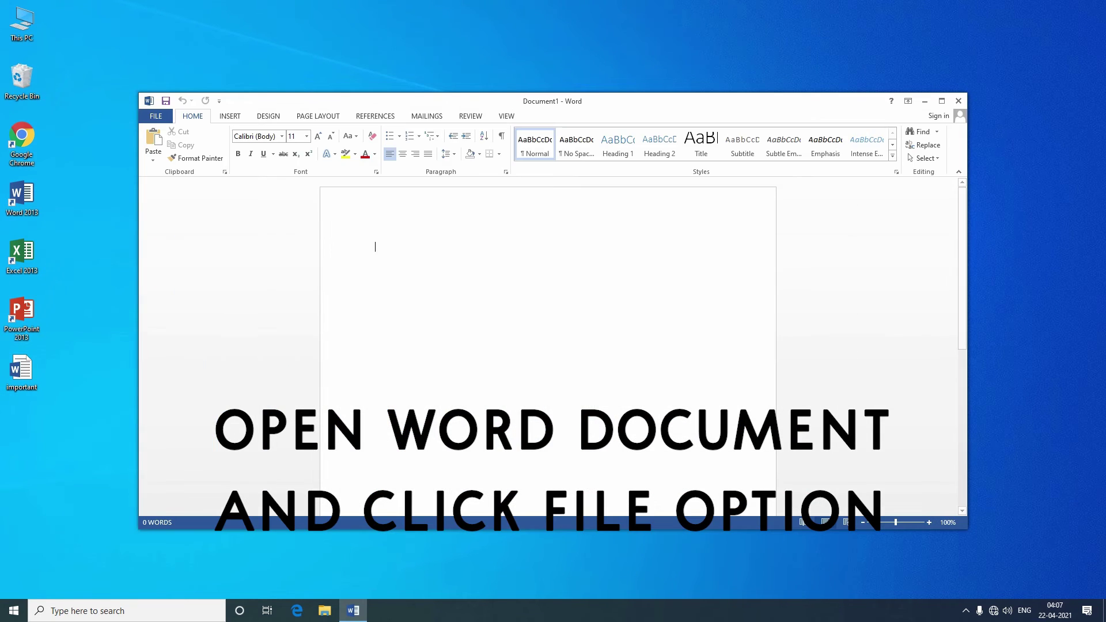
key(ctrl+o)
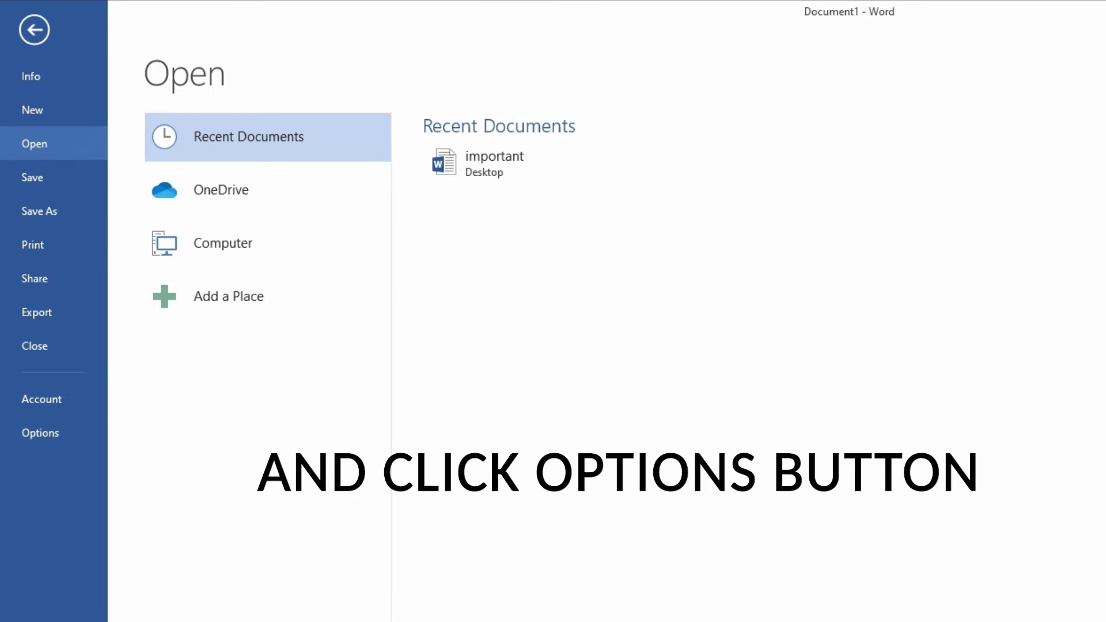
click(40, 432)
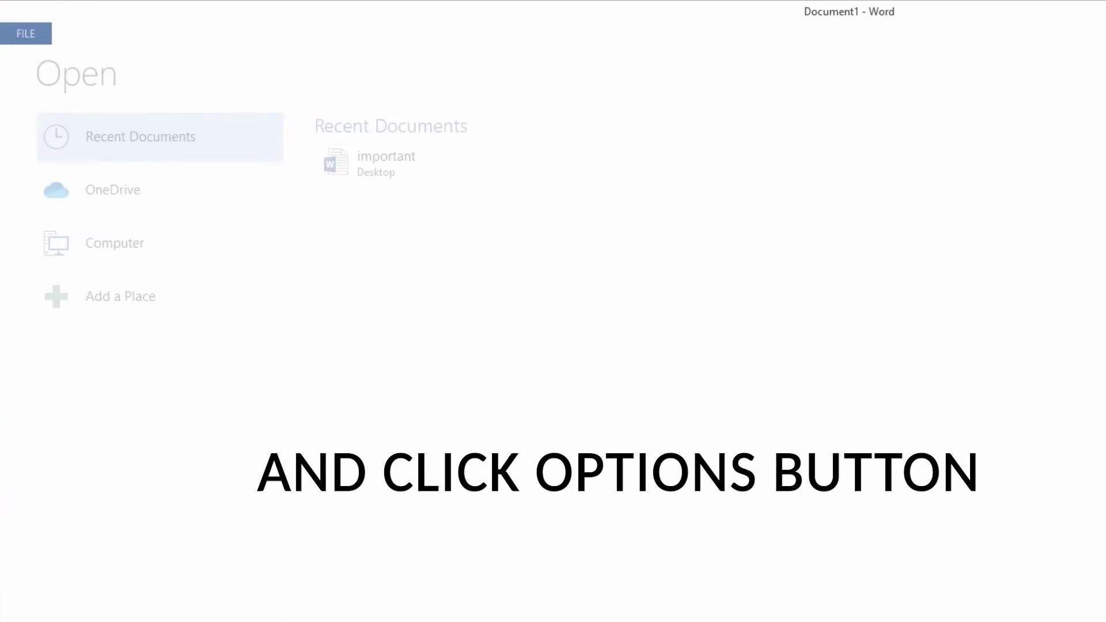
click(214, 143)
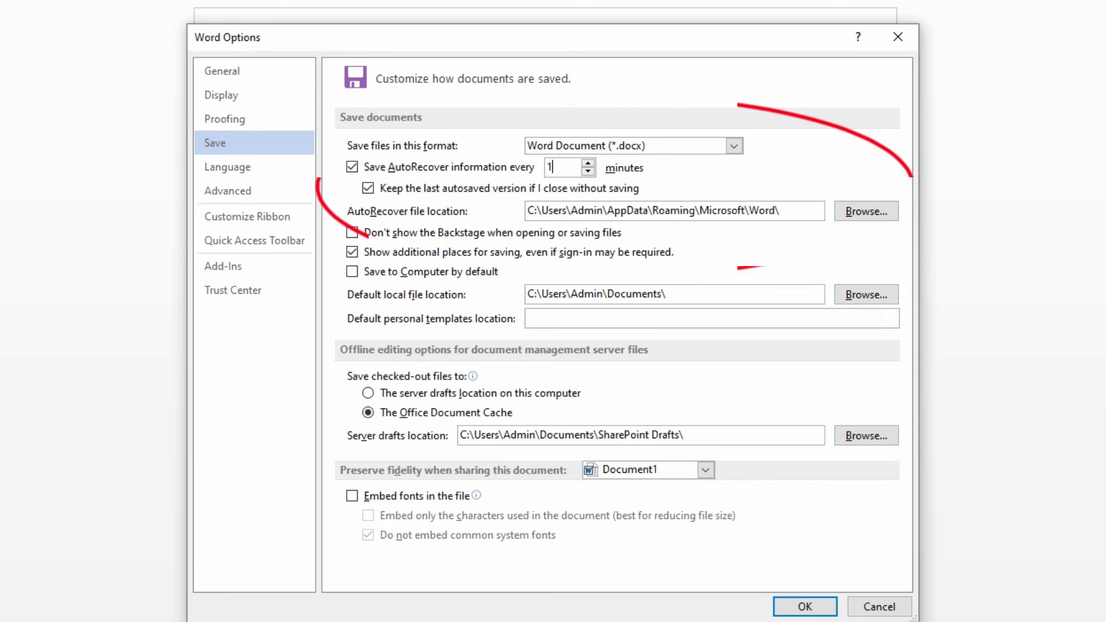
Keep AutoRecover at every 1 minute, reviewing the recovery file location and default save format.
double_click(550, 167)
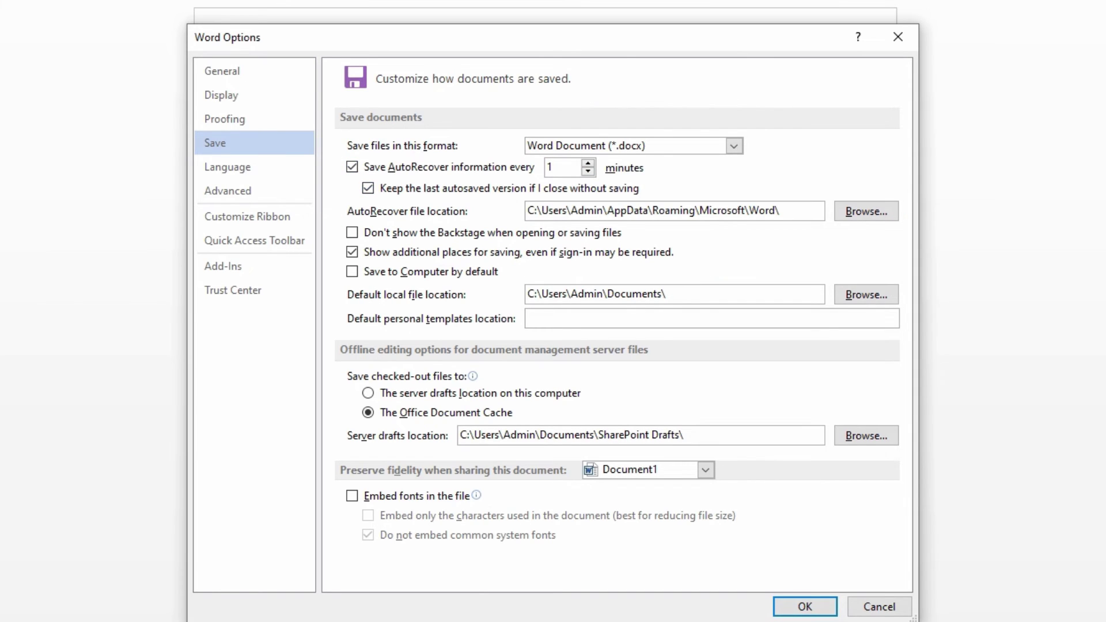
drag(534, 210, 749, 211)
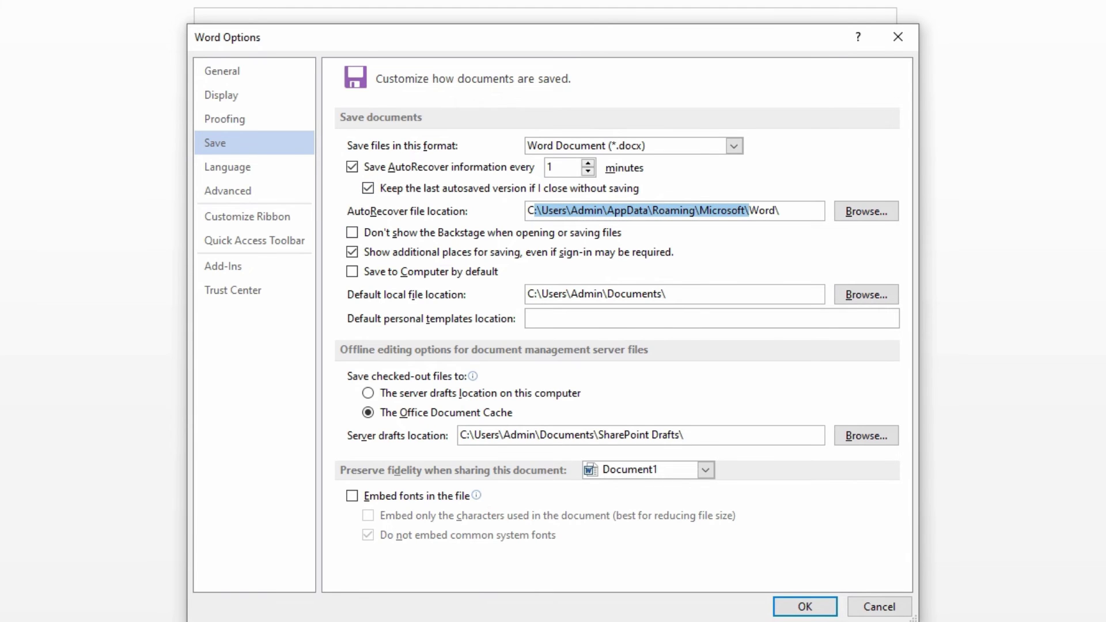
click(733, 146)
key(Escape)
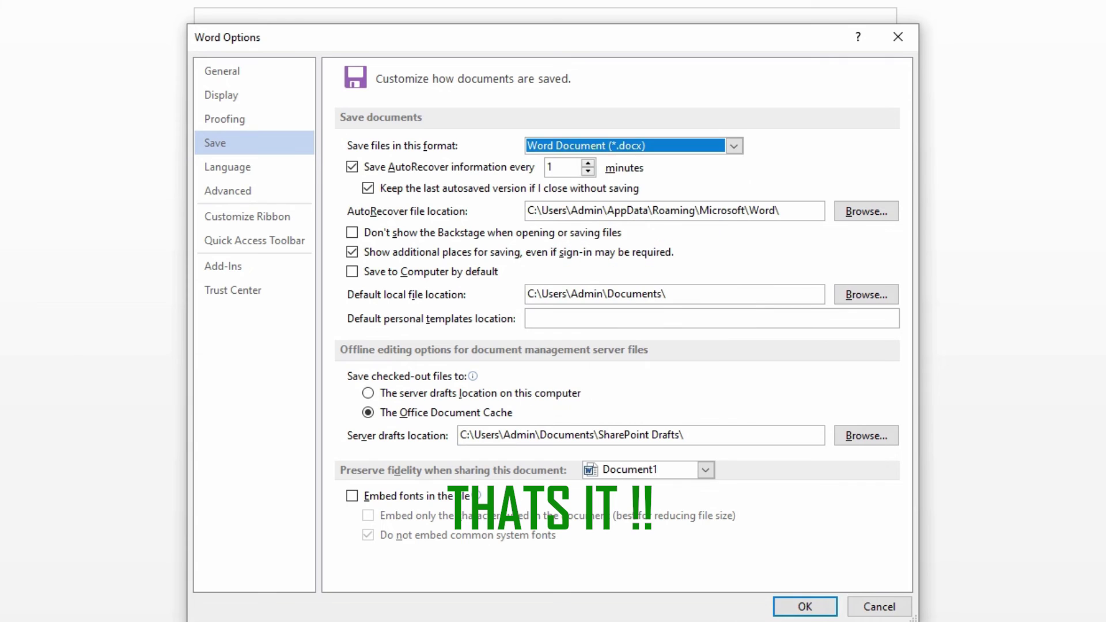